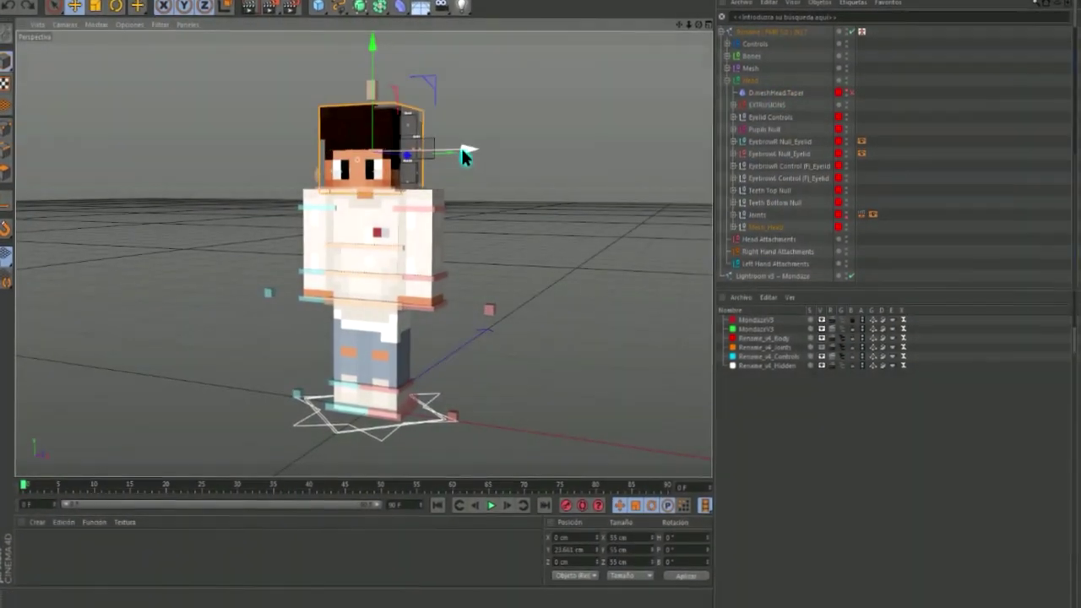
- Extrude the polygons on the side of the character's head to start the white hood
drag(700, 25, 642, 76)
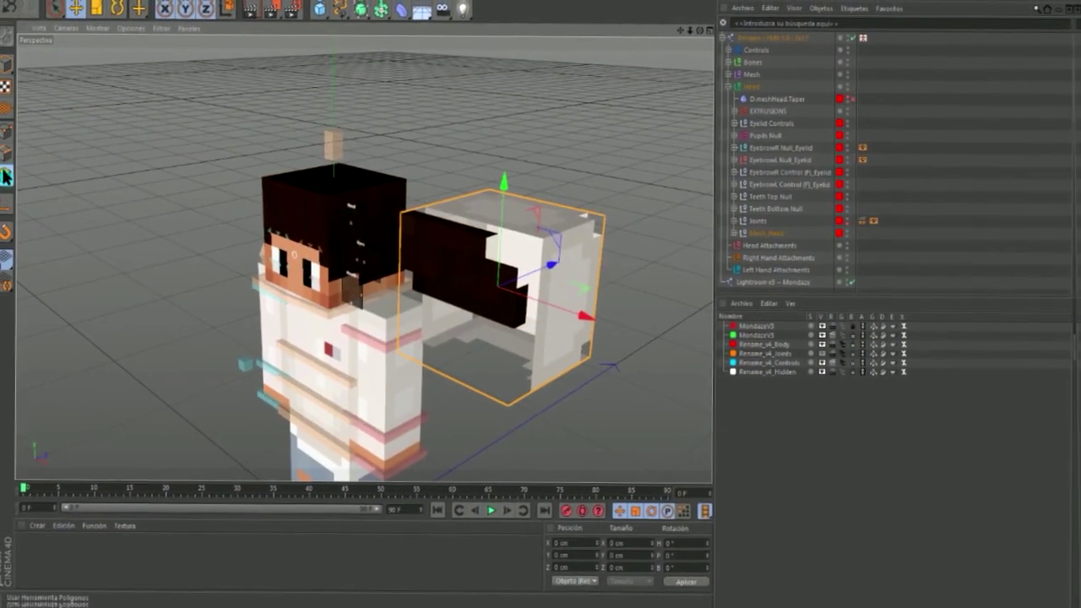
click(410, 242)
key(d)
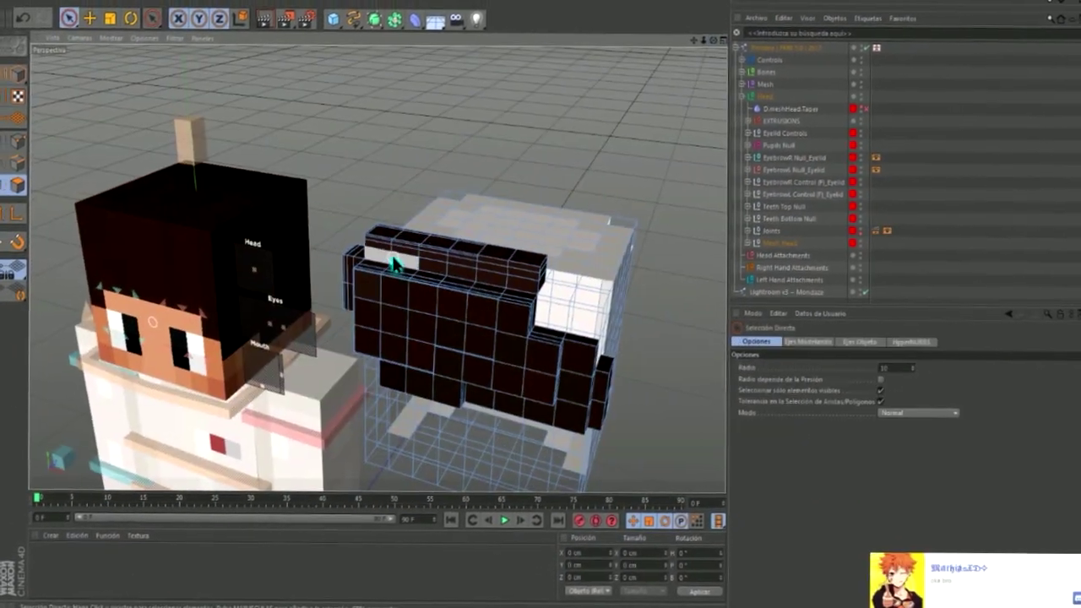
- Loop-select the top row of head polygons to shape the hood, then view the scene from an angle
click(392, 264)
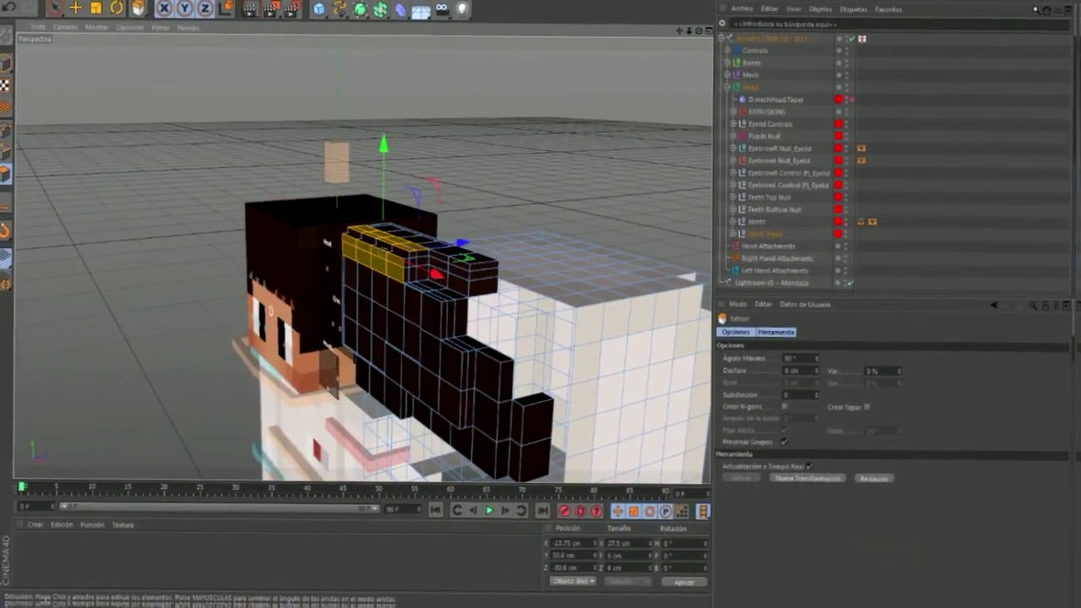
drag(451, 265, 355, 254)
drag(379, 343, 451, 53)
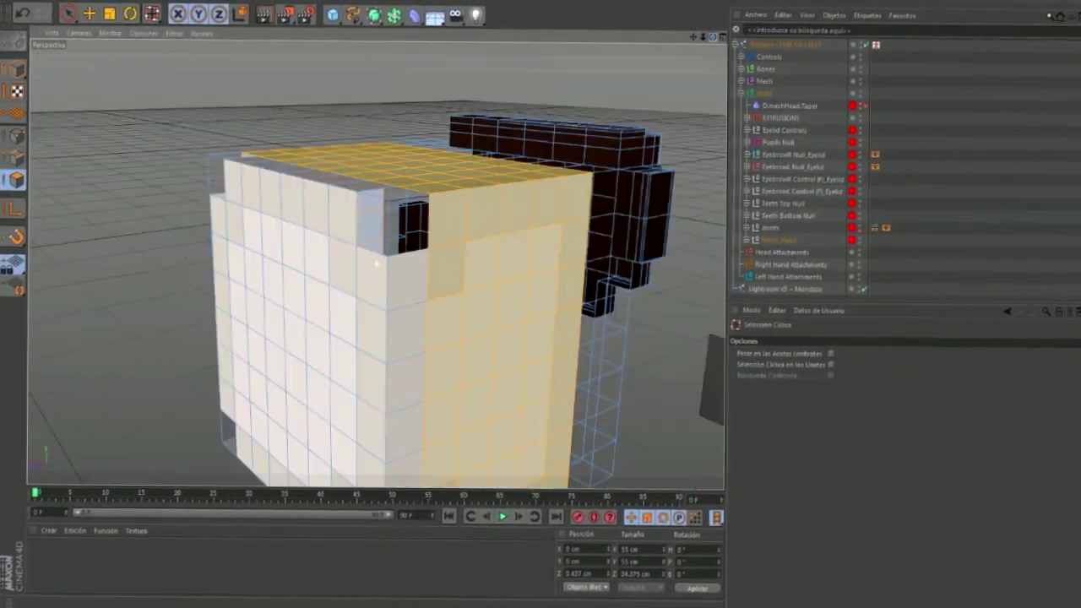
key(9)
drag(322, 147, 379, 352)
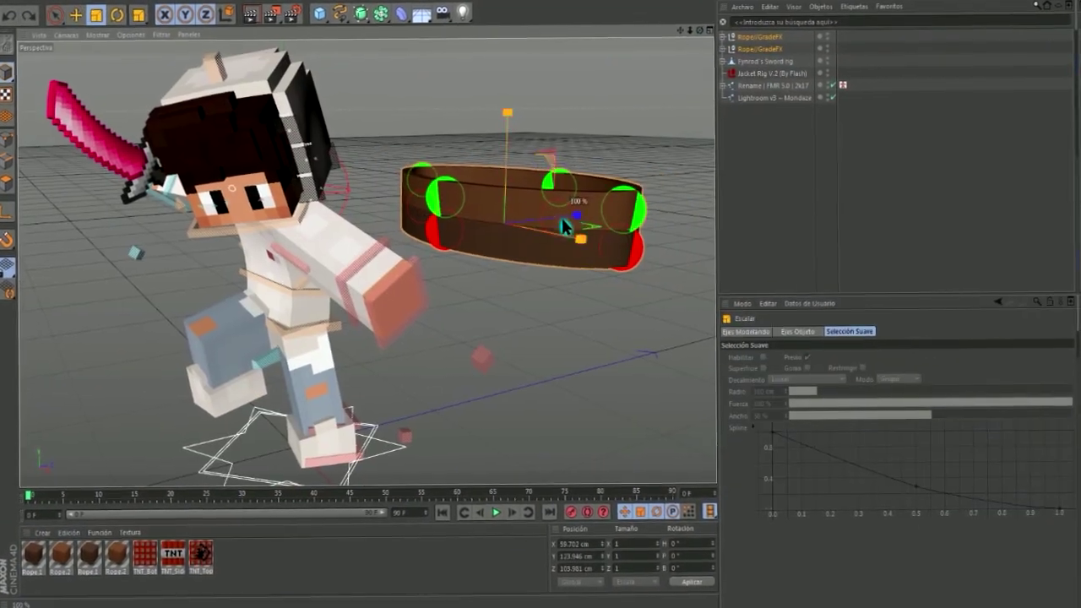
- Move the brown and red rope rings onto the character's waist as a belt
key(e)
drag(564, 226, 331, 269)
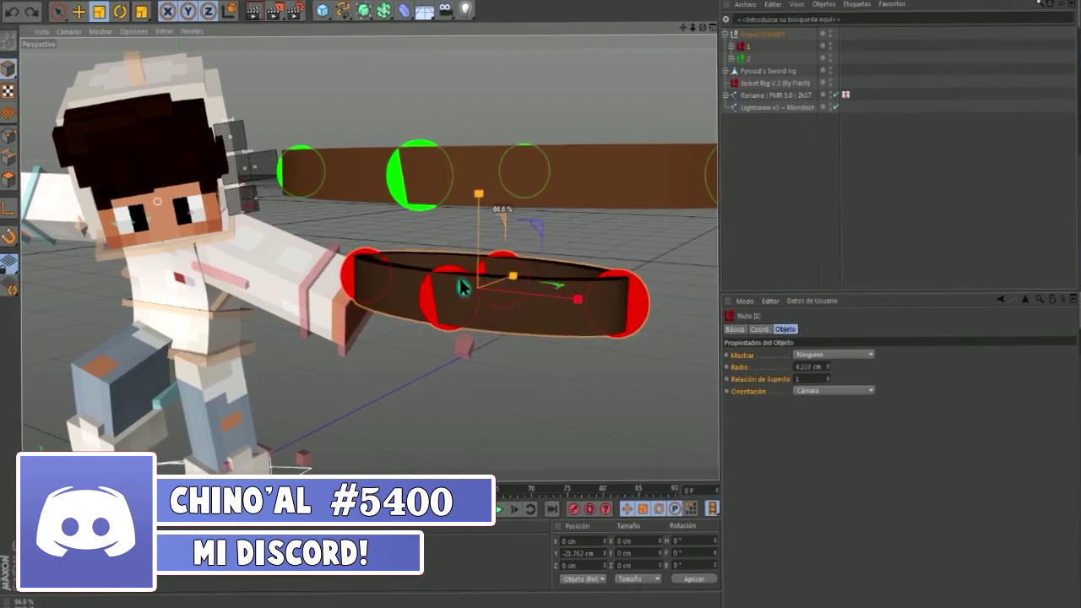
drag(516, 291, 209, 299)
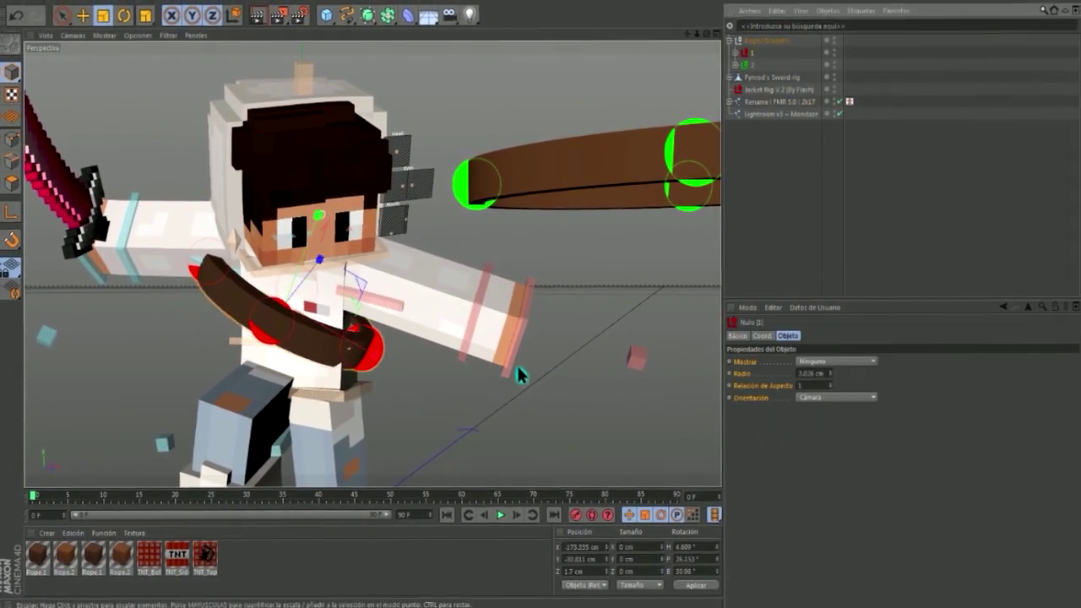
key(e)
drag(315, 255, 329, 279)
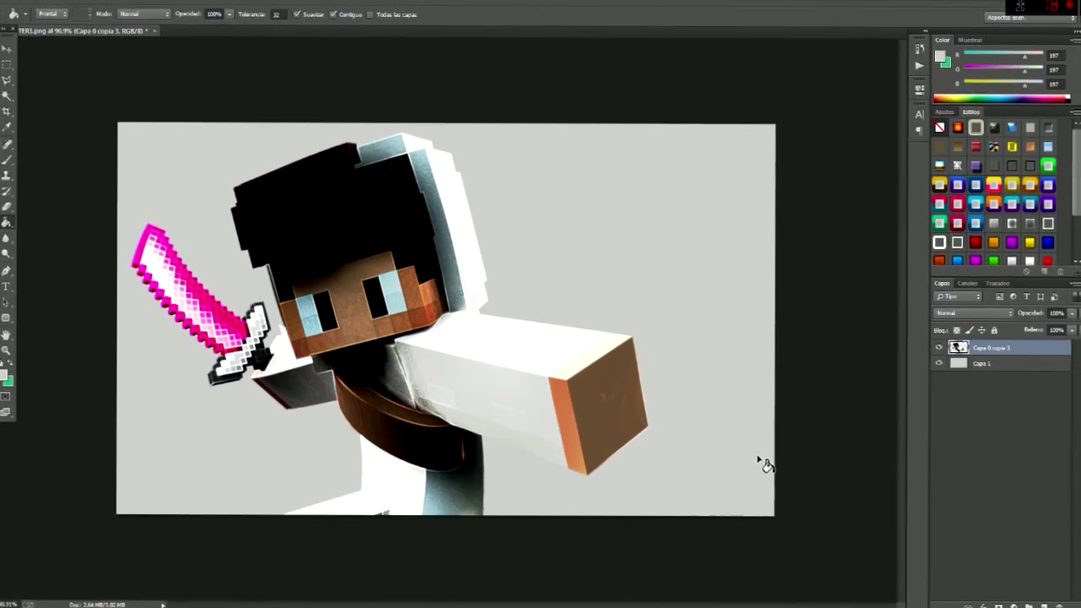
- Liquify the arm's orange end edge into waves
key(ctrl+shift+x)
key(ctrl+plus)
mouse_move(405, 465)
mouse_down()
mouse_move(449, 225)
mouse_move(277, 394)
mouse_up()
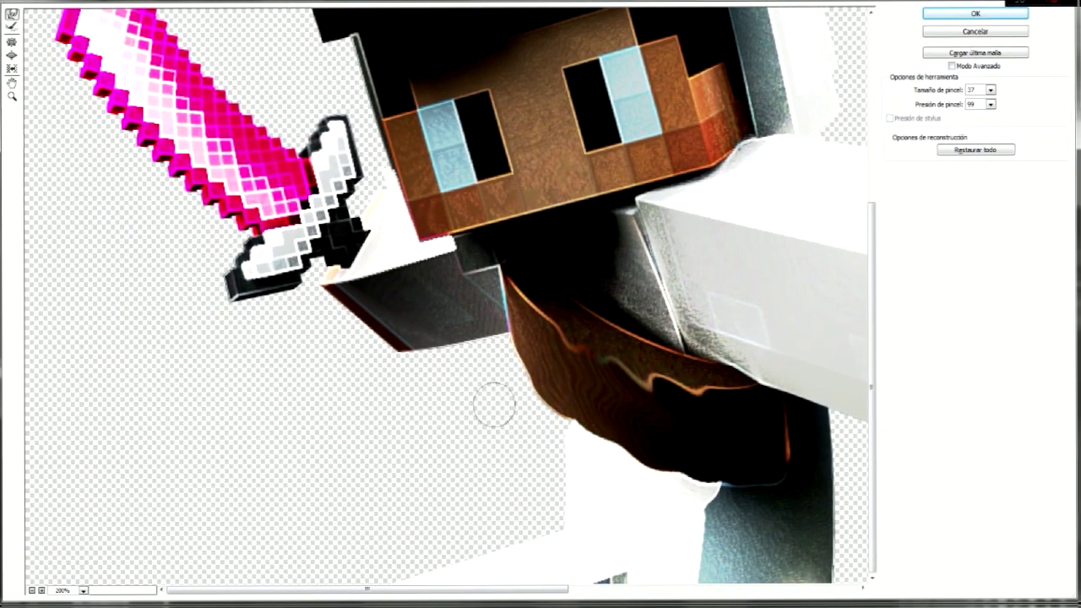
scroll(357, 415, down, 5)
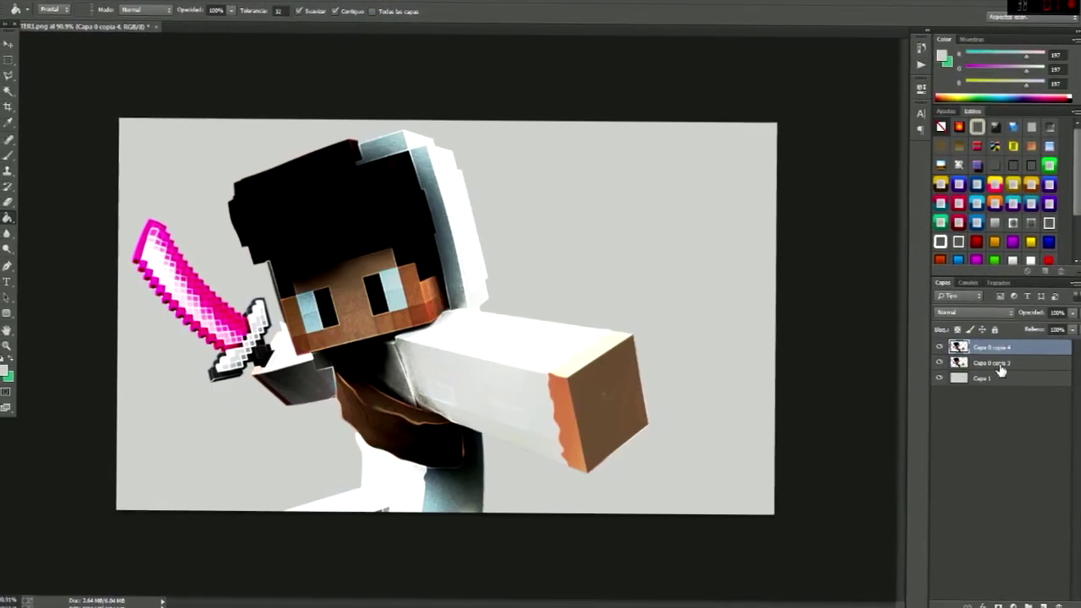
- Give the character layer Satin, Color Overlay and Gradient Overlay styles
double_click(1000, 371)
click(715, 521)
click(654, 392)
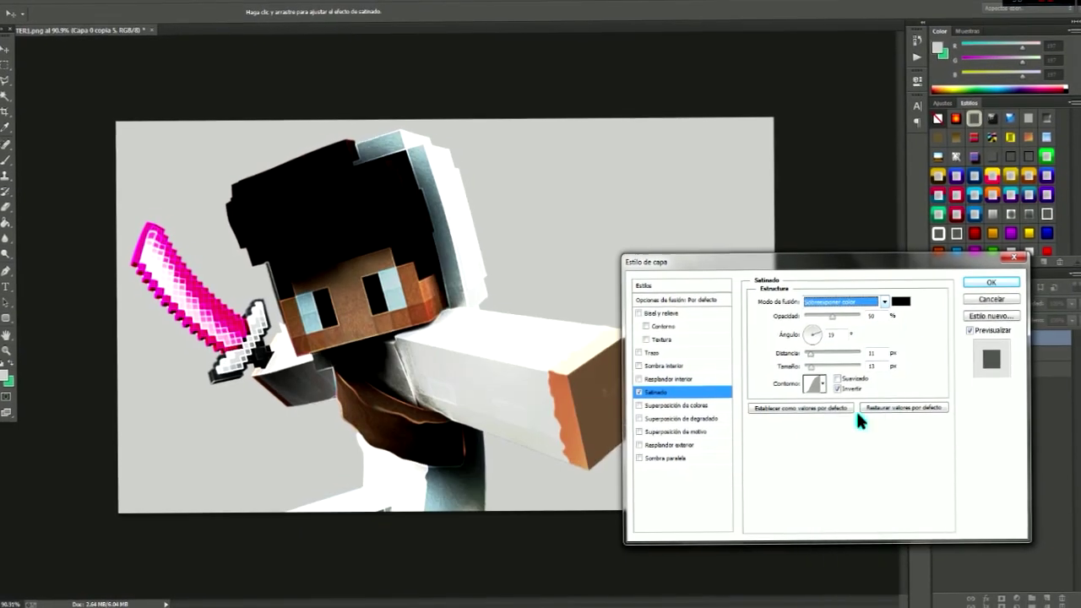
click(676, 405)
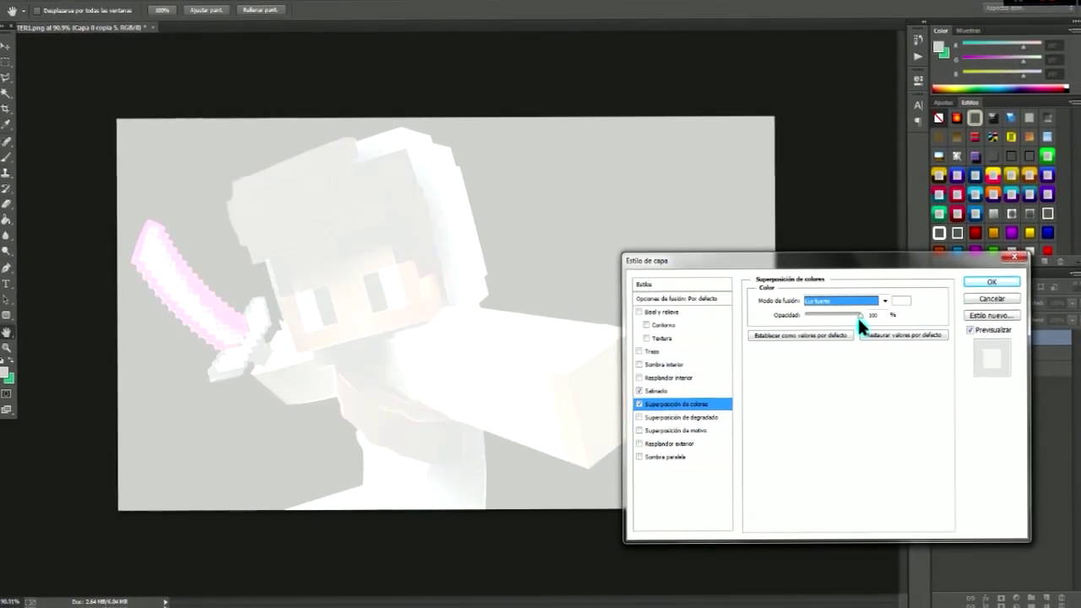
click(857, 309)
click(854, 423)
click(683, 422)
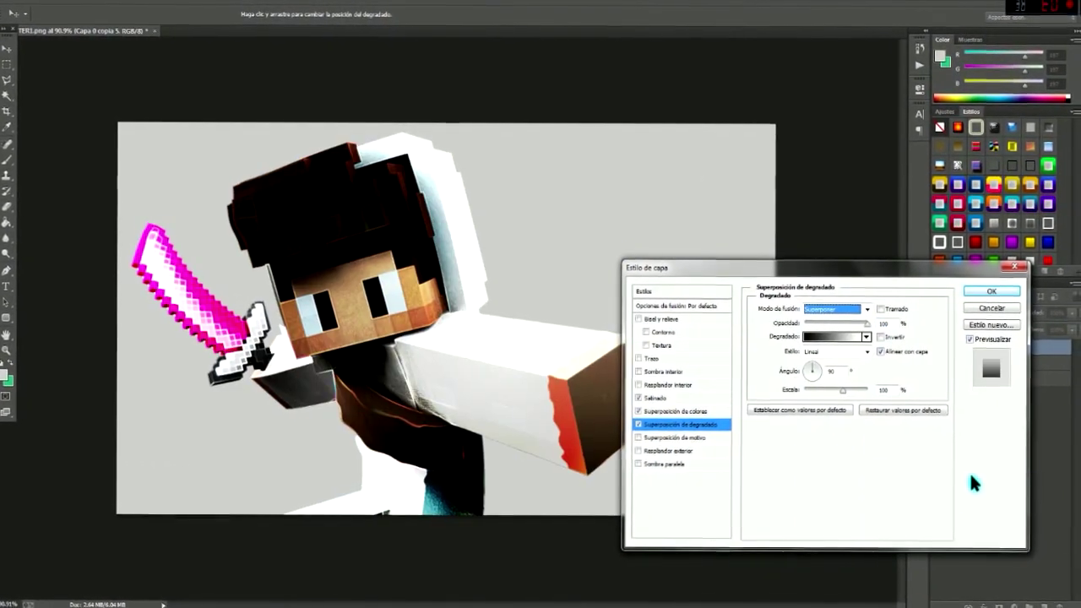
click(676, 435)
click(886, 306)
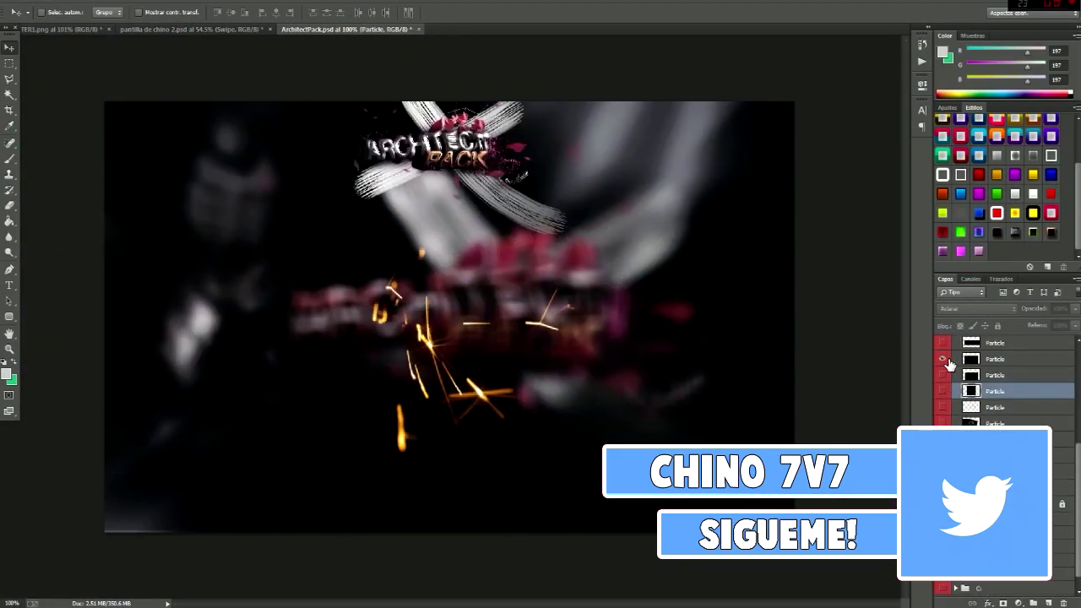
- Add the pink-tinted Particle layer and type the KRÄUTER title
drag(949, 363, 234, 352)
key(ctrl+u)
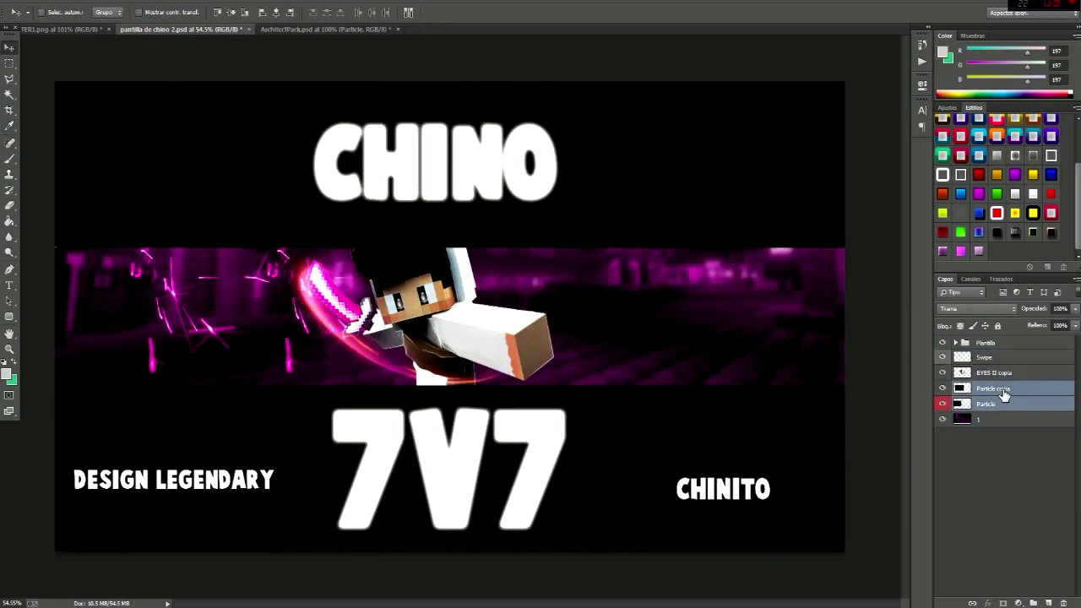
text(KRAUTER)
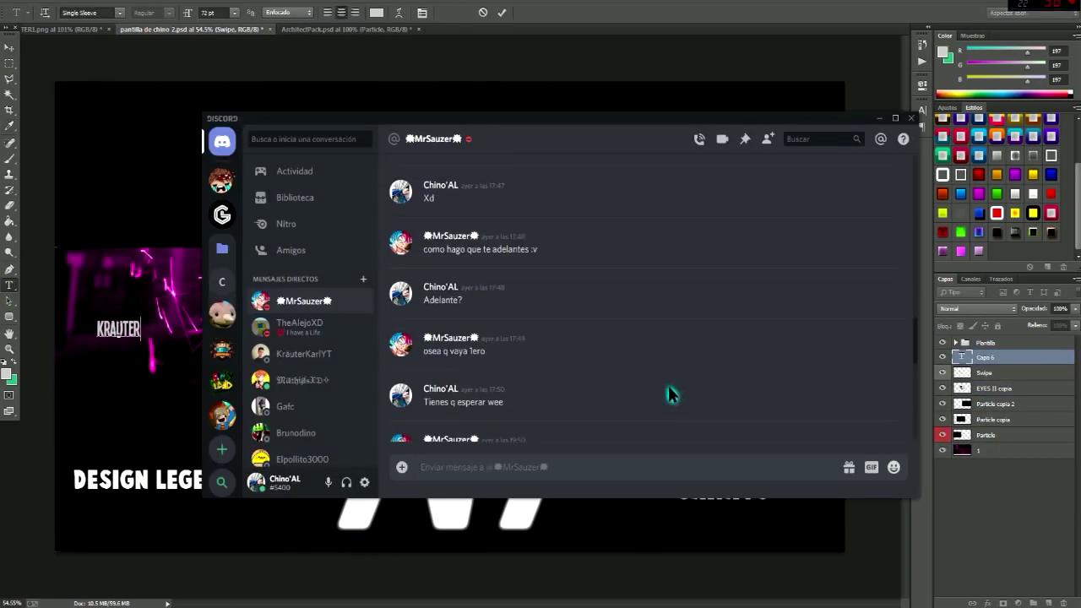
key(ctrl+c)
key(alt+Tab)
key(ctrl+v)
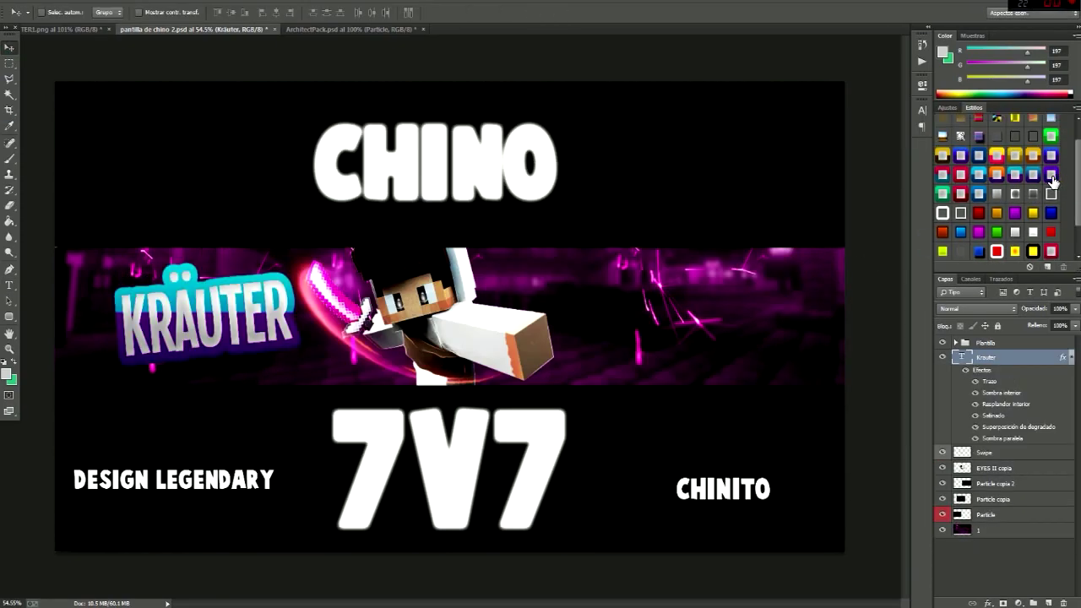
- Style the KRÄUTER title and move the KARL title further right
double_click(1067, 358)
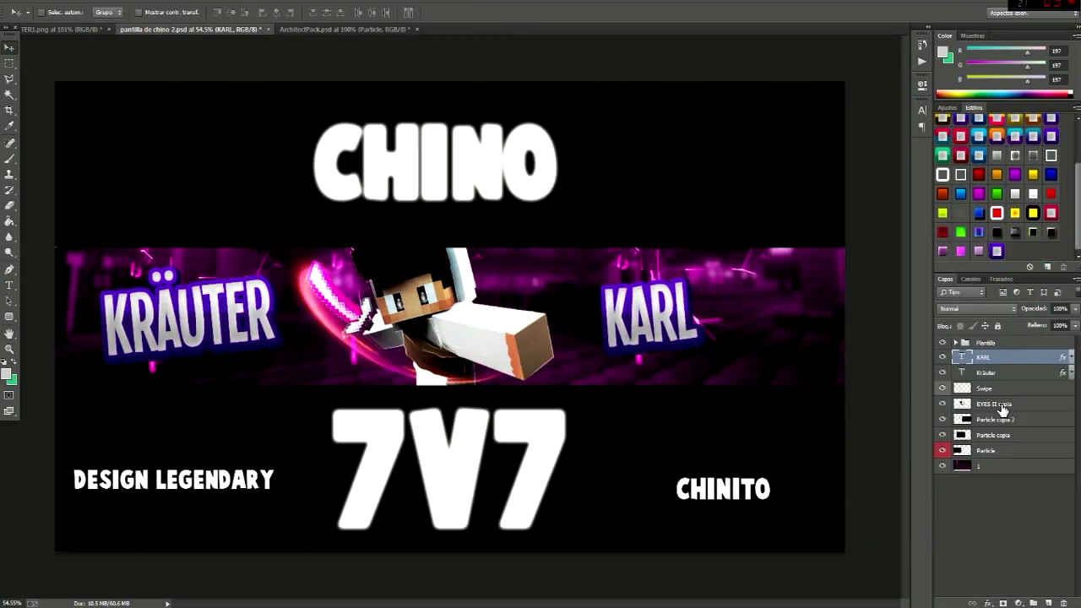
scroll(448, 313, down, 2)
drag(641, 310, 667, 310)
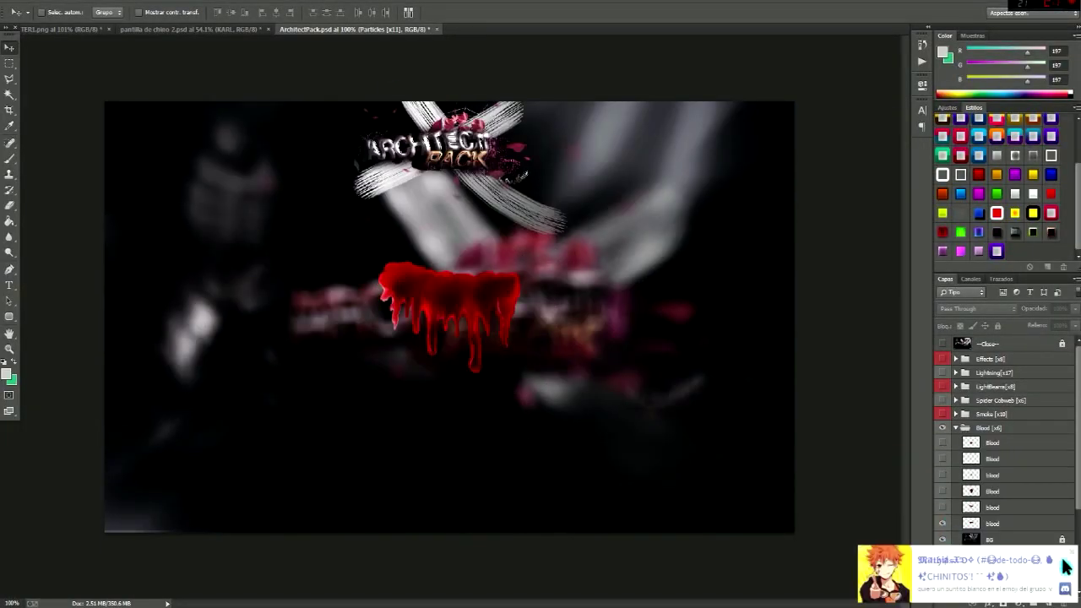
- Hide the flame layer in ArchitectPack and copy a Glowy layer into the banner
click(956, 413)
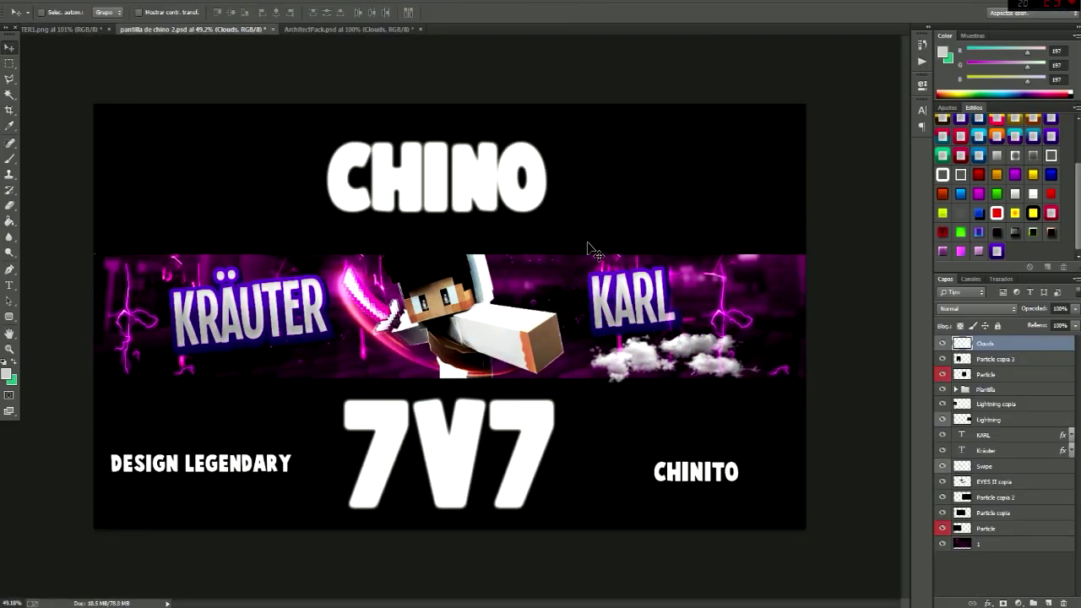
right_click(1000, 360)
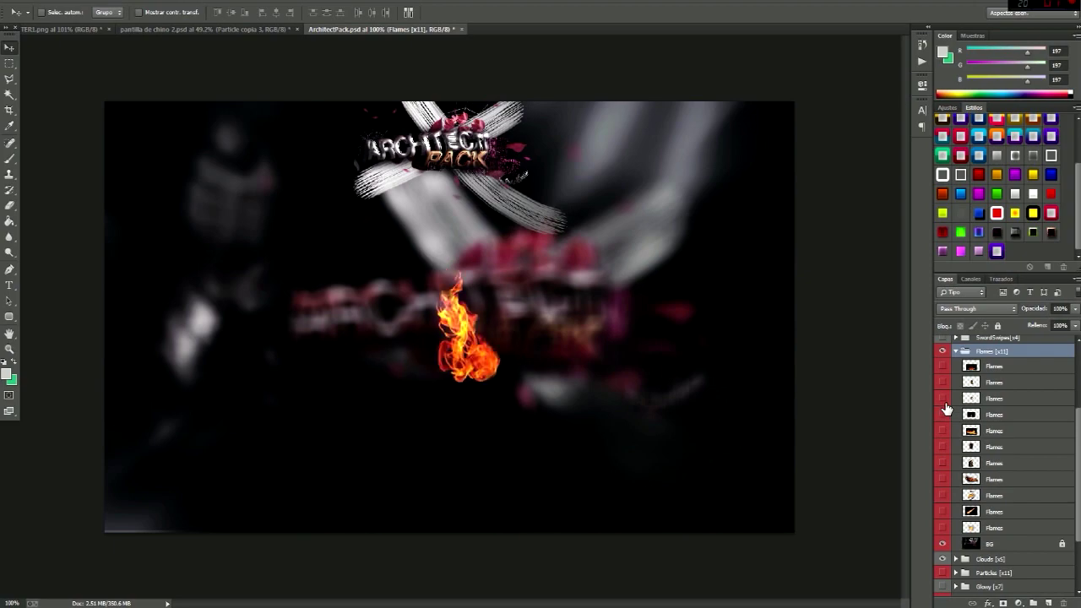
click(943, 403)
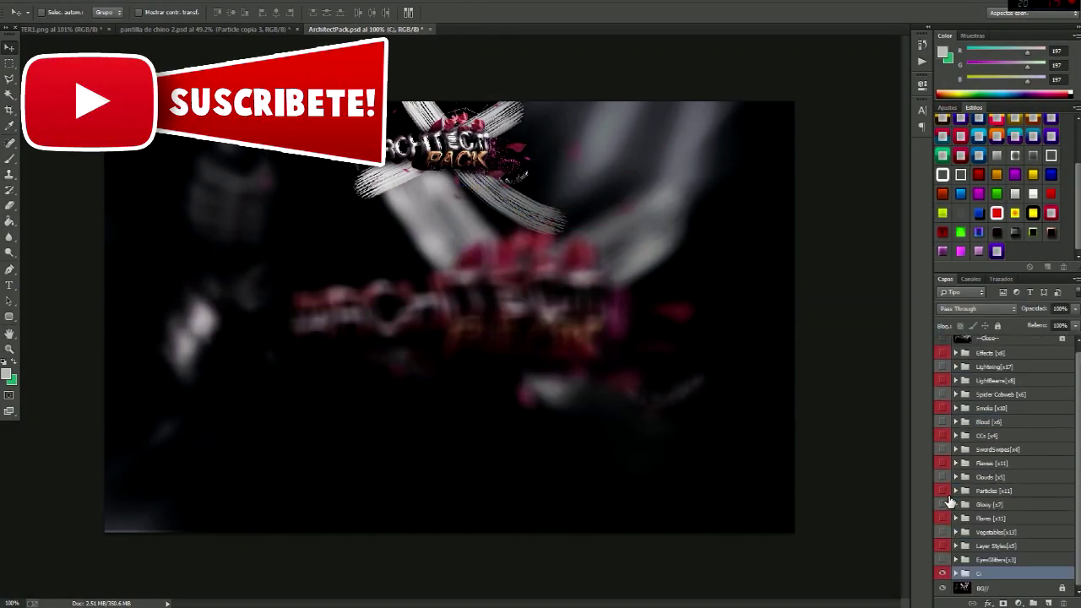
click(943, 504)
click(955, 504)
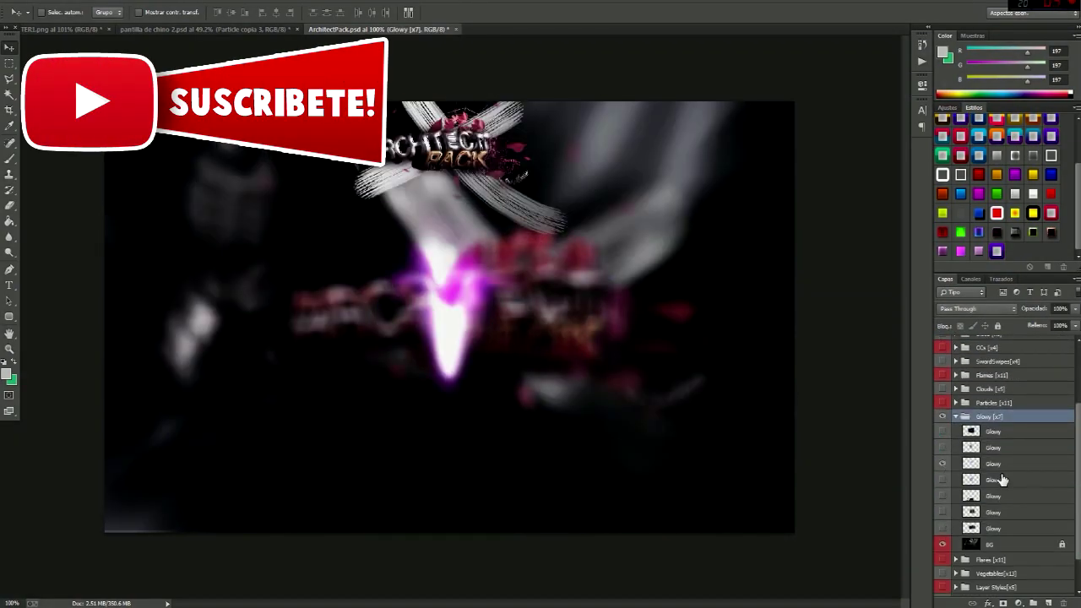
drag(1001, 480, 390, 314)
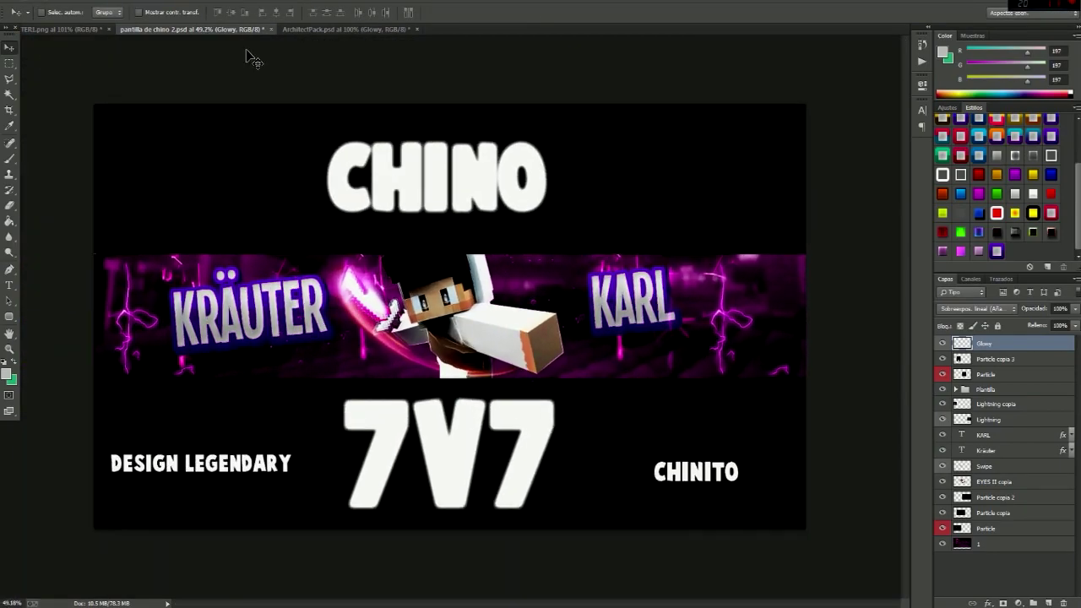
- Copy a Flares layer into the banner and place a duplicated lightning bolt over KRÄUTER
click(346, 29)
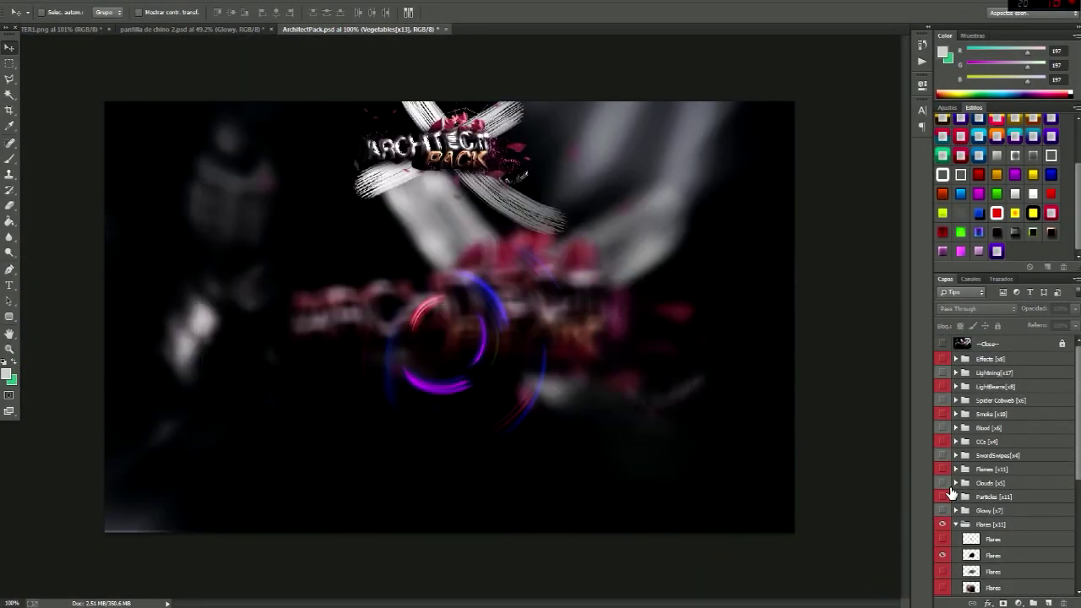
drag(400, 332, 448, 313)
drag(983, 343, 1031, 446)
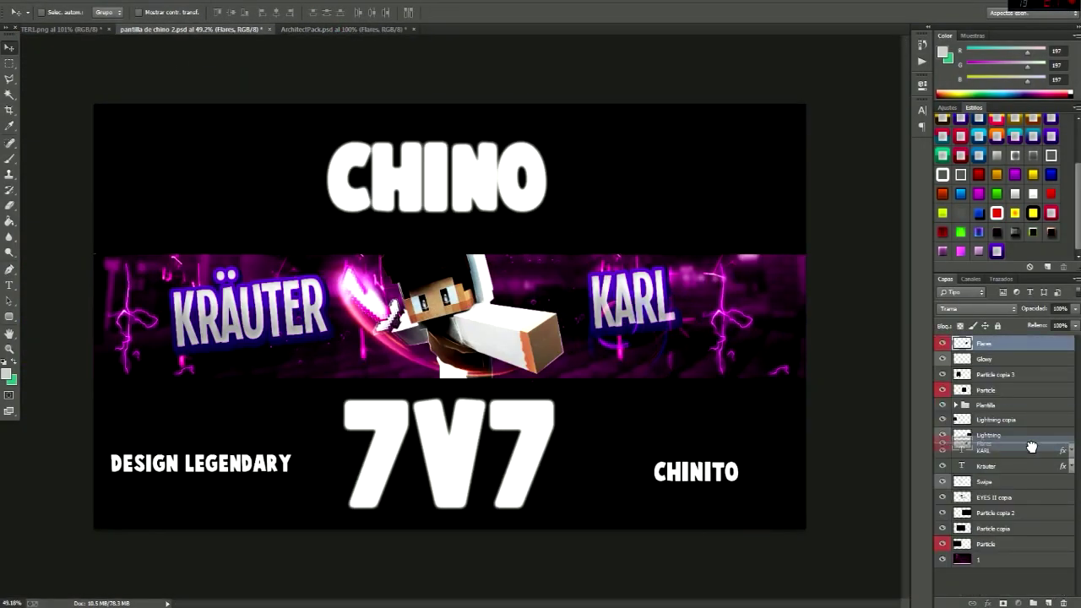
key(ctrl+j)
key(ctrl+Tab)
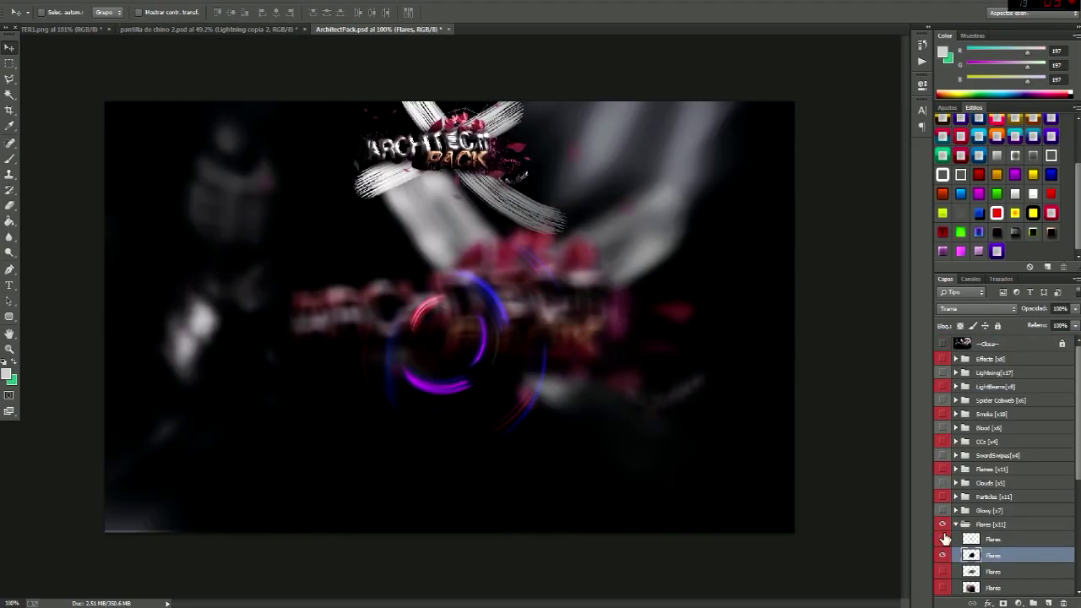
drag(200, 31, 270, 347)
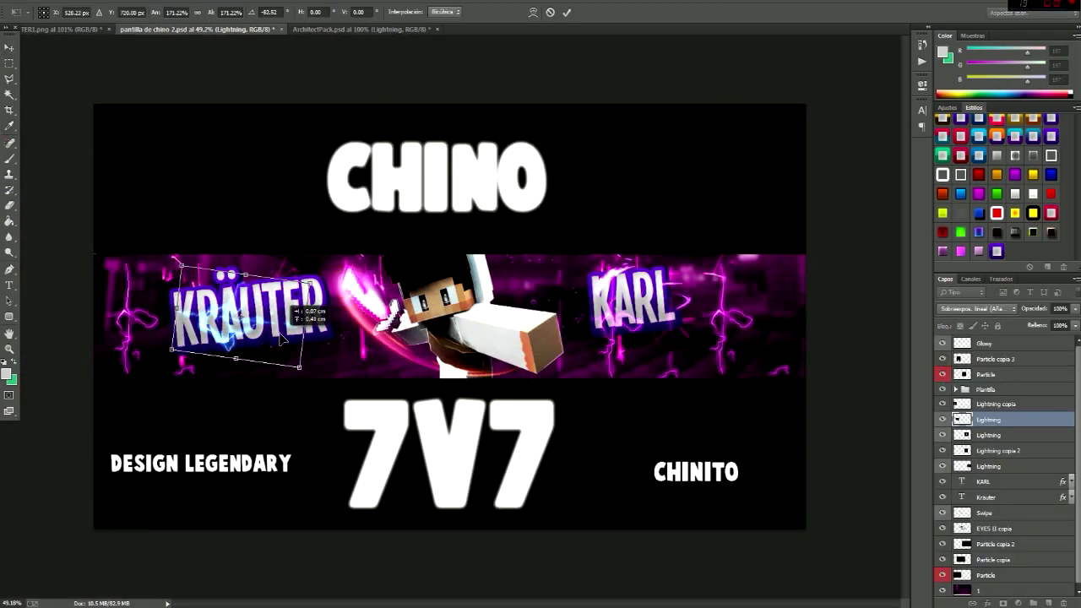
- Rotate, tint purple and enlarge the lightning, then add a new stamped layer
key(Return)
key(ctrl+u)
key(Return)
key(ctrl+t)
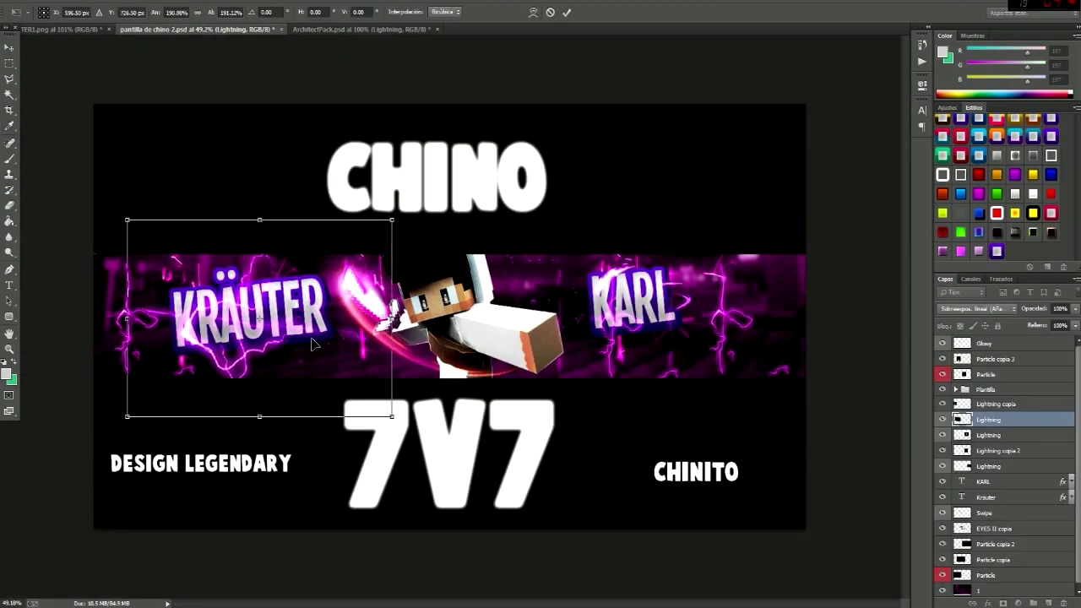
key(Return)
key(ctrl+shift+alt+e)
- Enable the Dark/CC colour correction in ArchitectPack and copy it into the banner
key(ctrl+0)
click(359, 29)
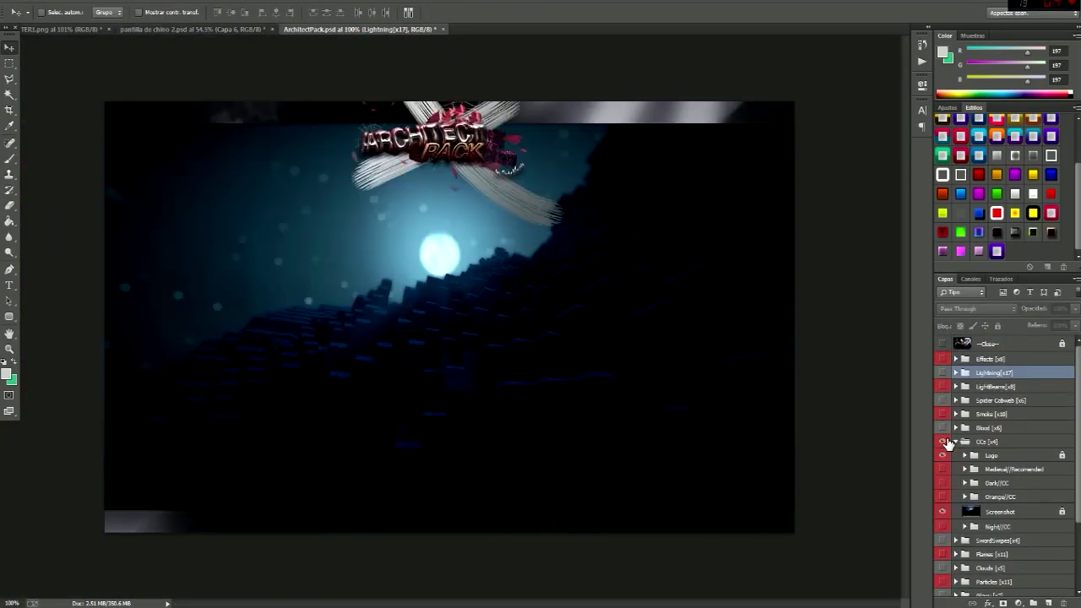
click(948, 442)
click(944, 443)
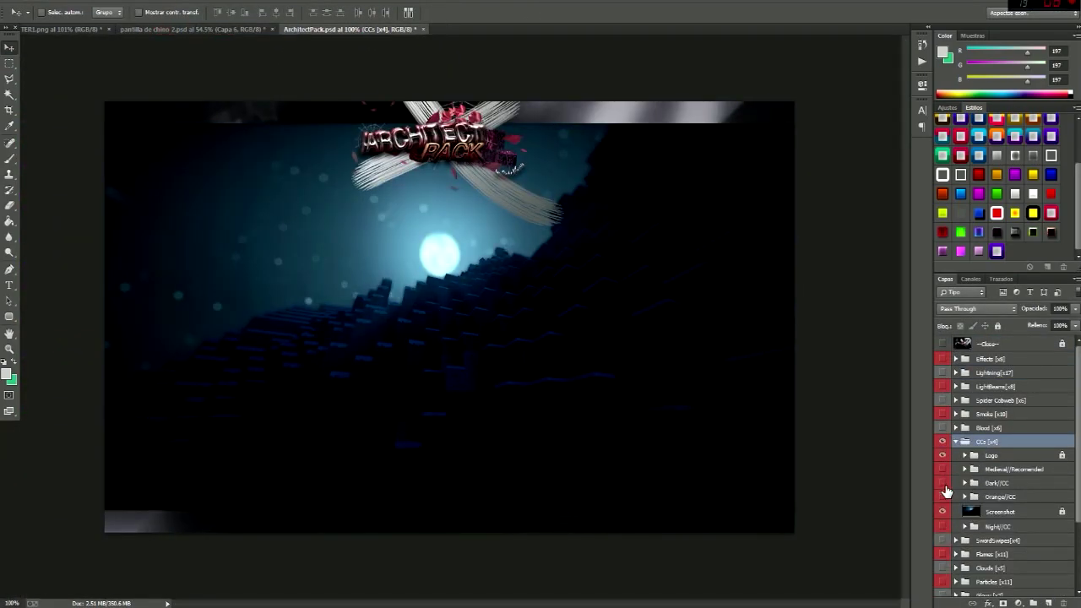
click(943, 455)
click(943, 483)
click(965, 482)
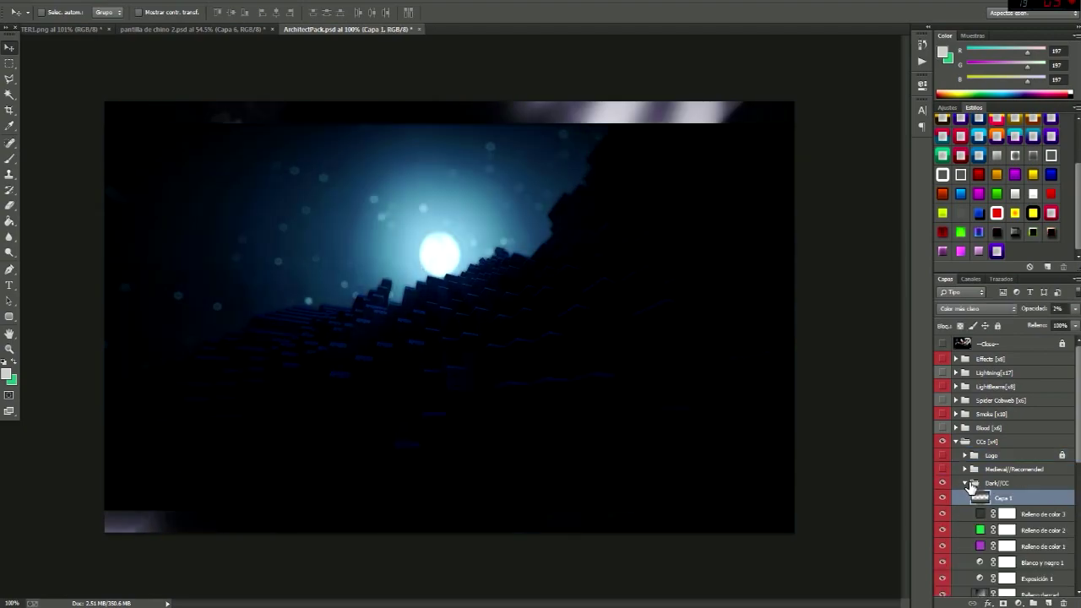
click(997, 482)
drag(423, 305, 591, 253)
- Create a new layer with a thin black horizontal strip across the banner
key(ctrl+shift+alt+n)
key(m)
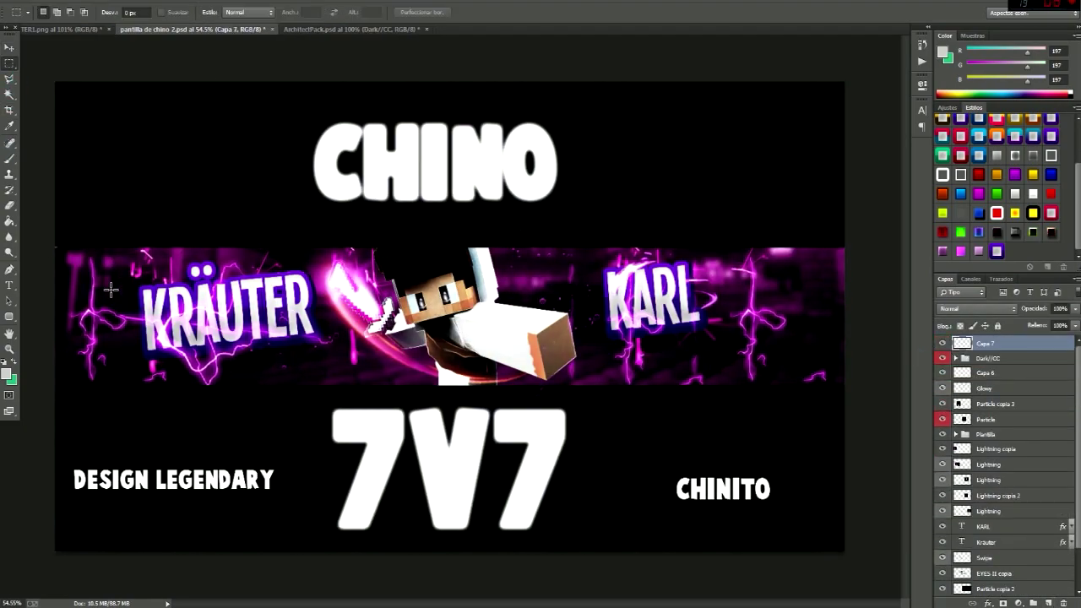
drag(852, 269, 851, 268)
key(d)
key(alt+BackSpace)
key(ctrl+d)
key(v)
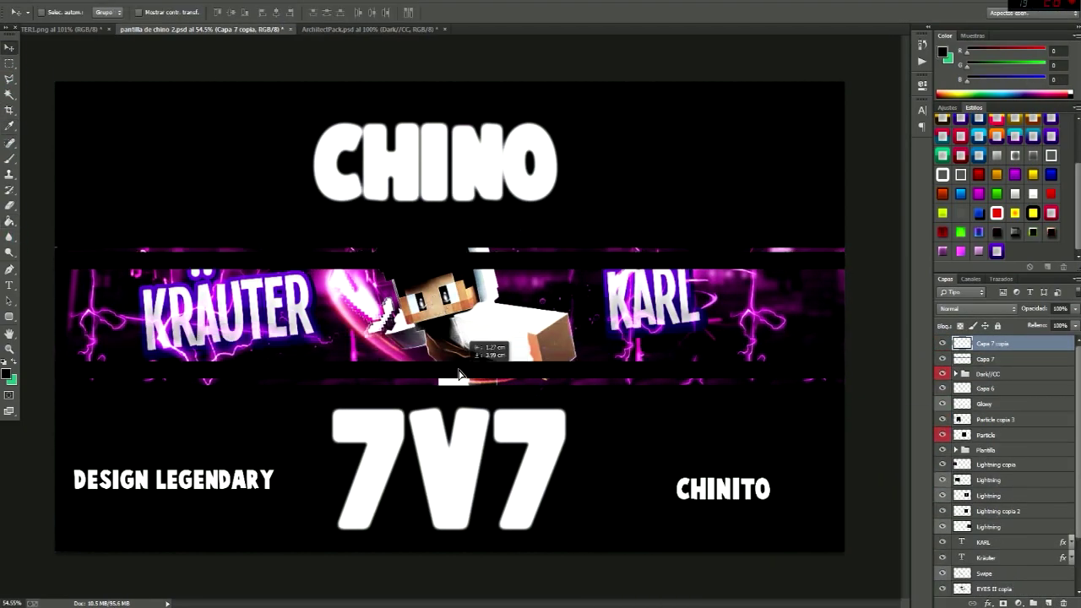
- Apply a glowing light-streak style from the Styles panel to the strip
click(1037, 157)
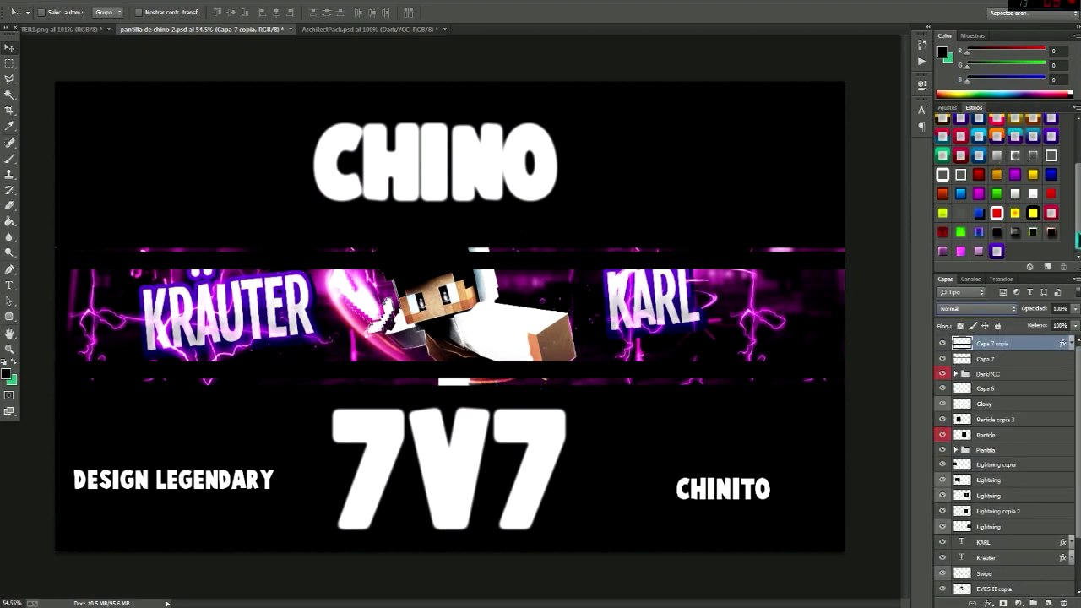
scroll(997, 186, up, 3)
click(986, 359)
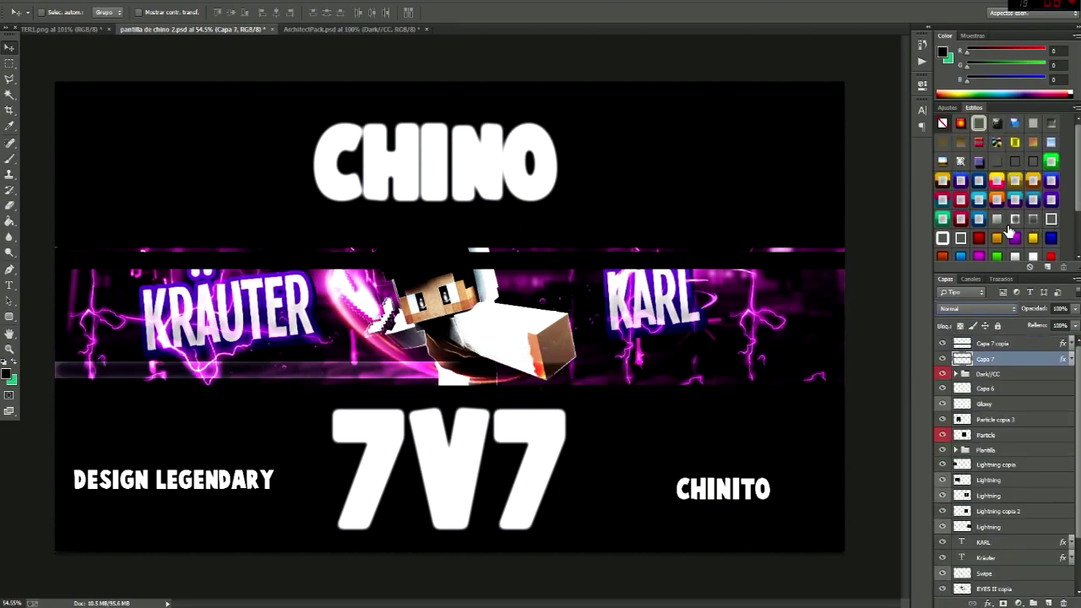
click(997, 219)
- Duplicate the glowing bar along the band's top edge and start a new text layer
key(ctrl+j)
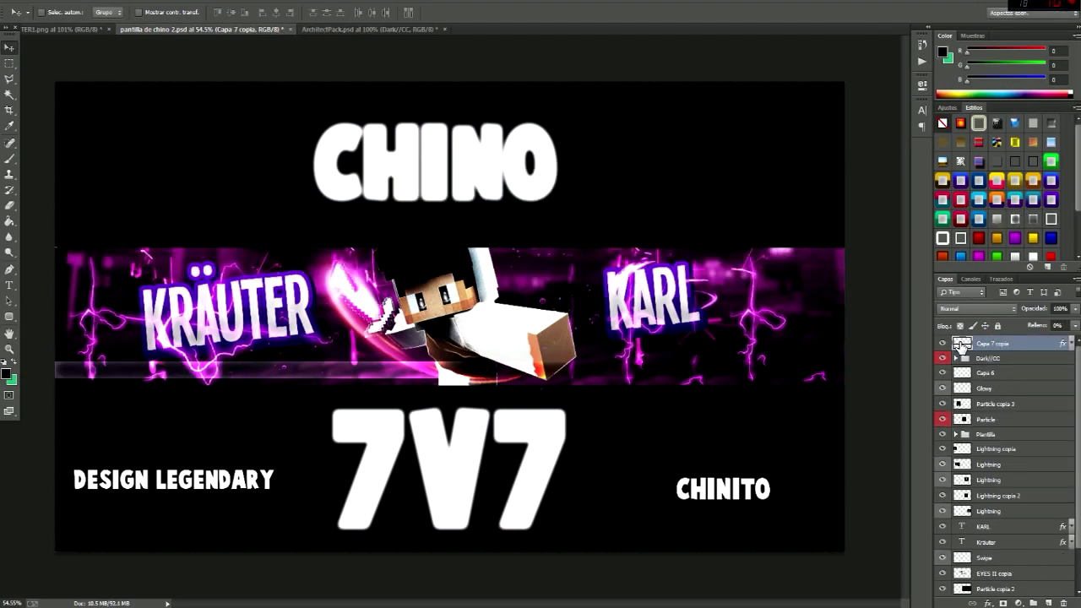
key(ctrl+t)
key(ctrl+minus)
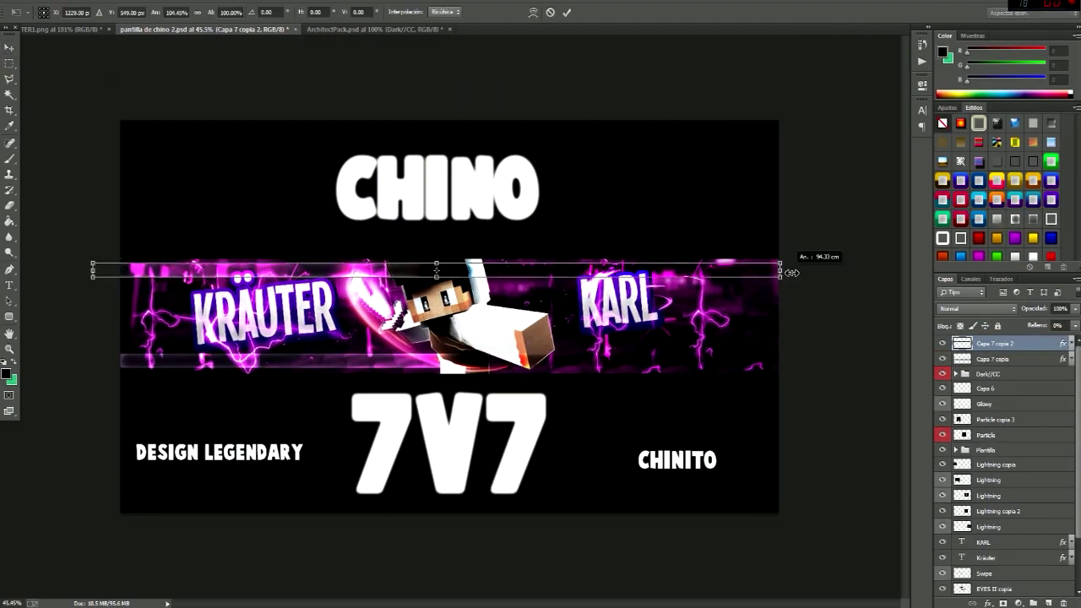
key(Return)
key(ctrl+plus)
key(t)
click(743, 356)
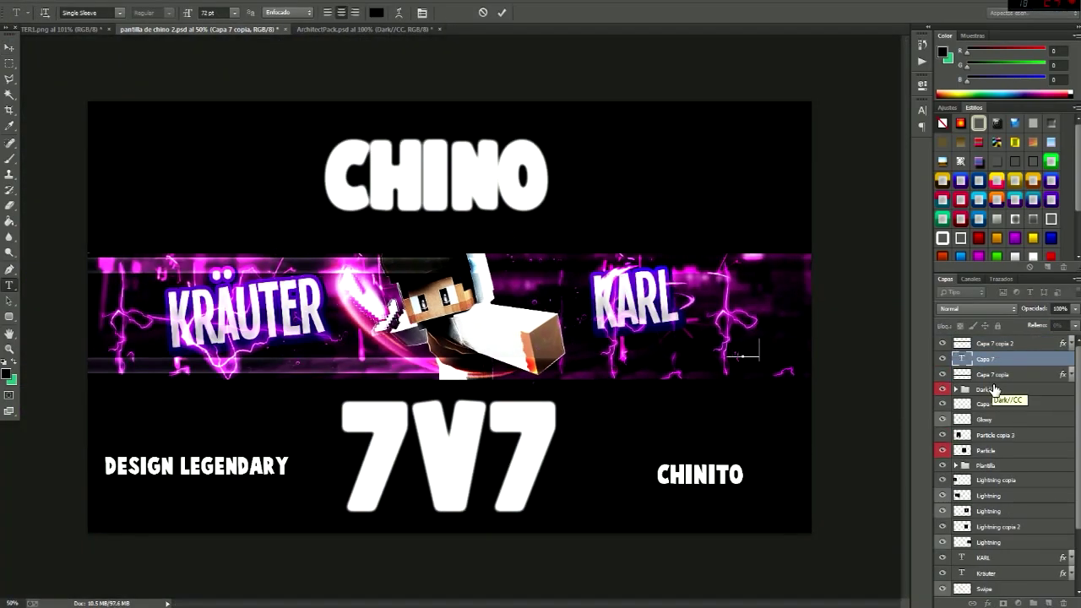